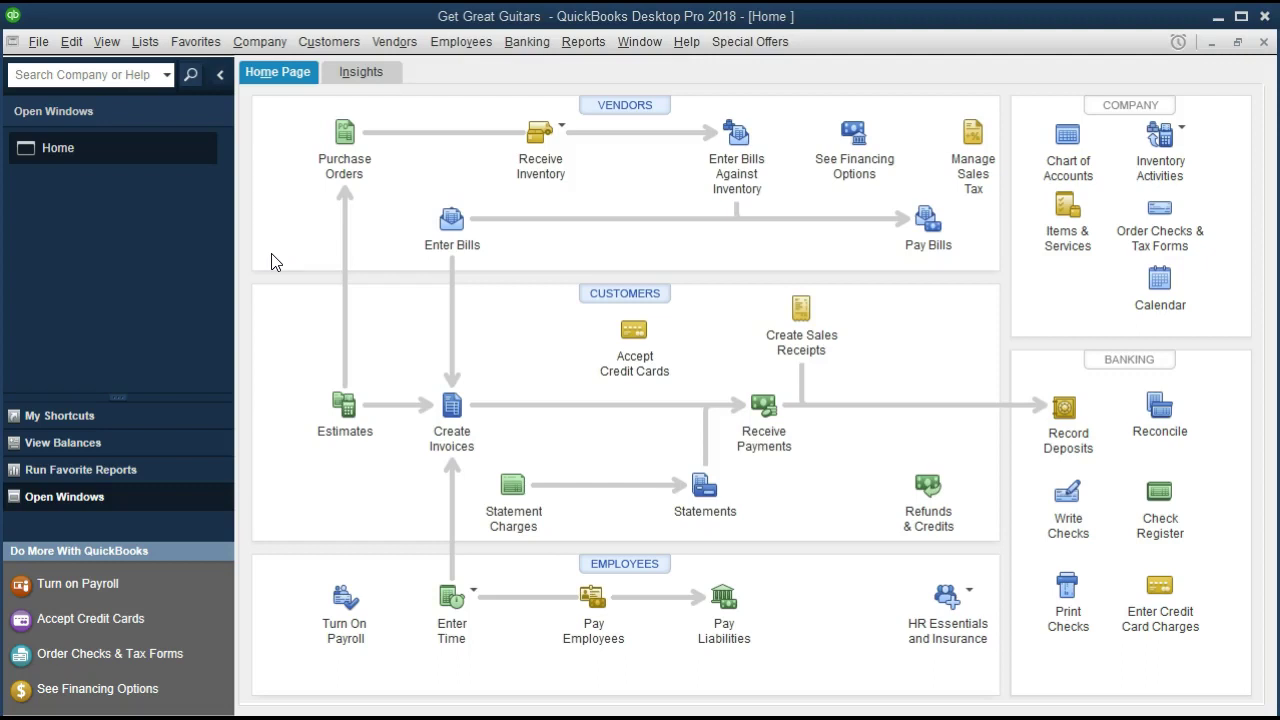
Open Create Invoices and page back to past-due invoice 5 dated 10/11/2016, totaling 630.00.
click(451, 408)
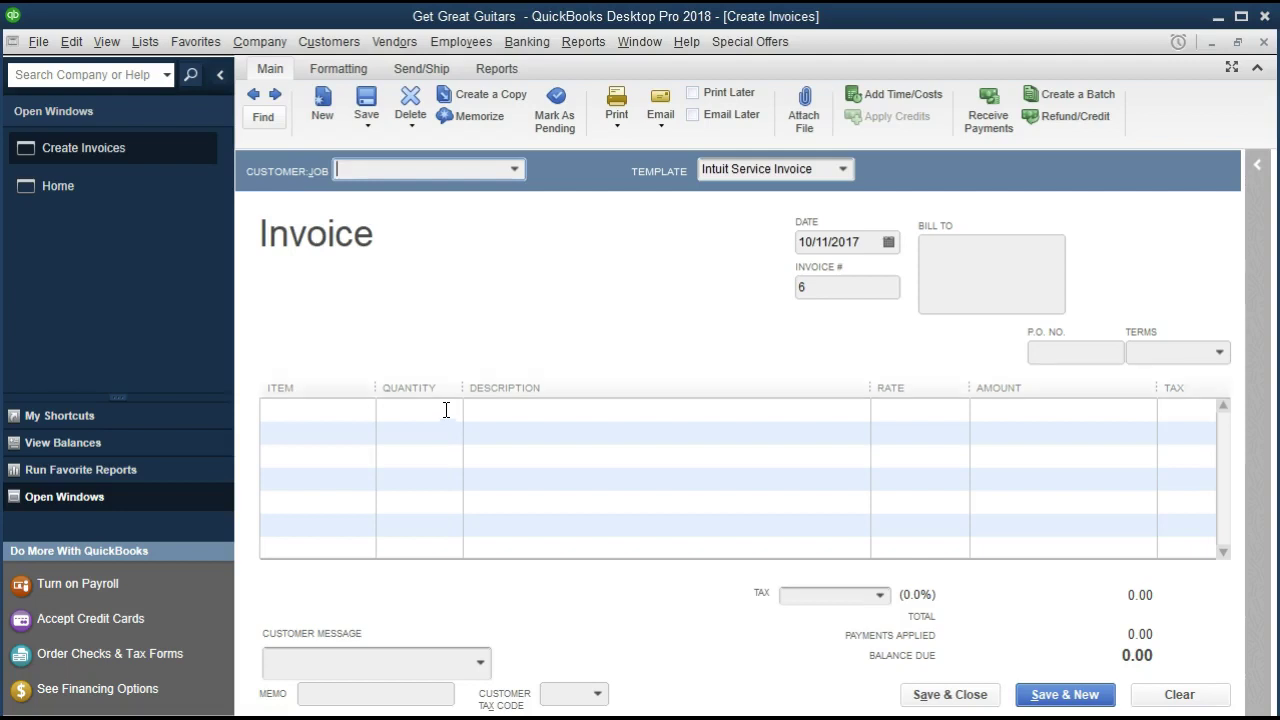
click(255, 96)
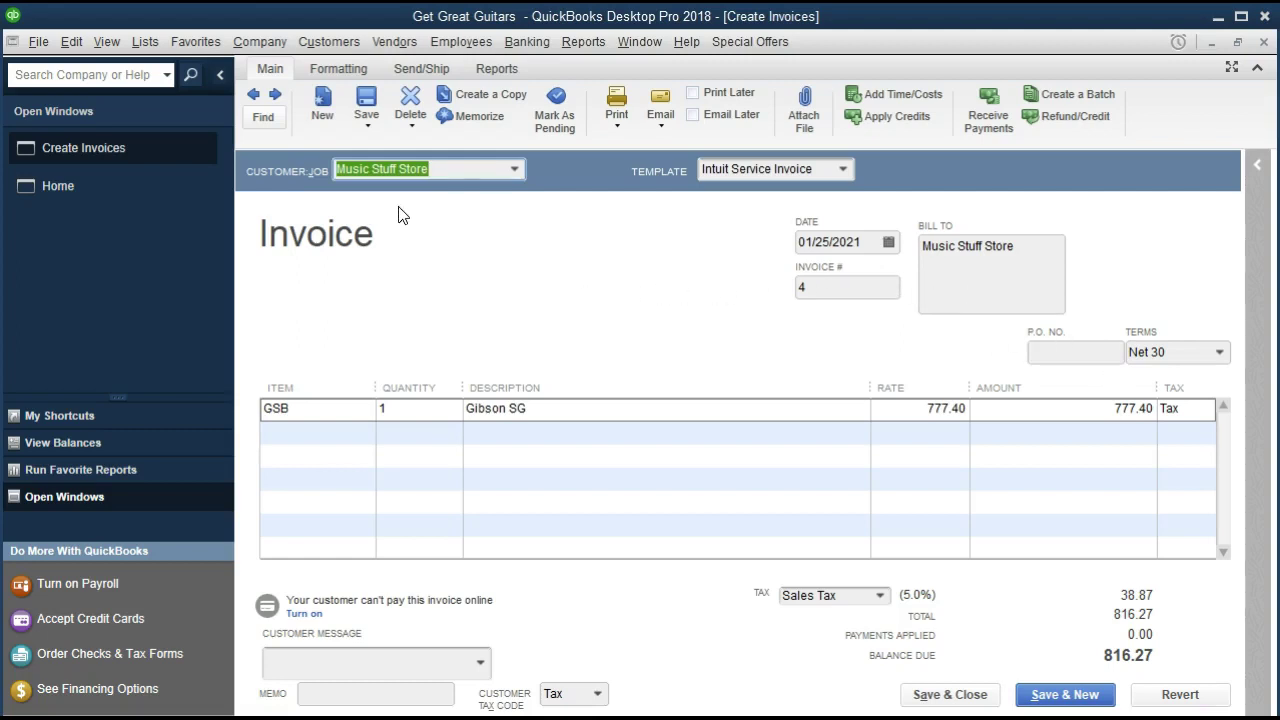
click(252, 93)
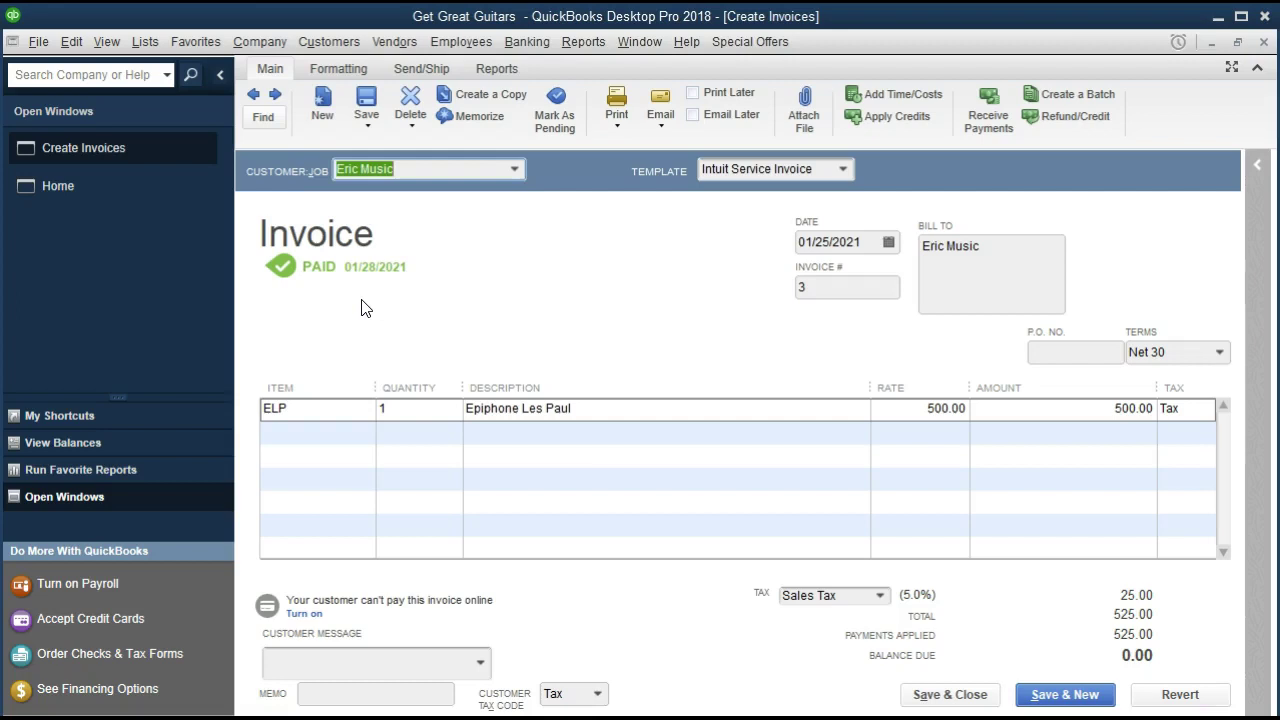
click(254, 95)
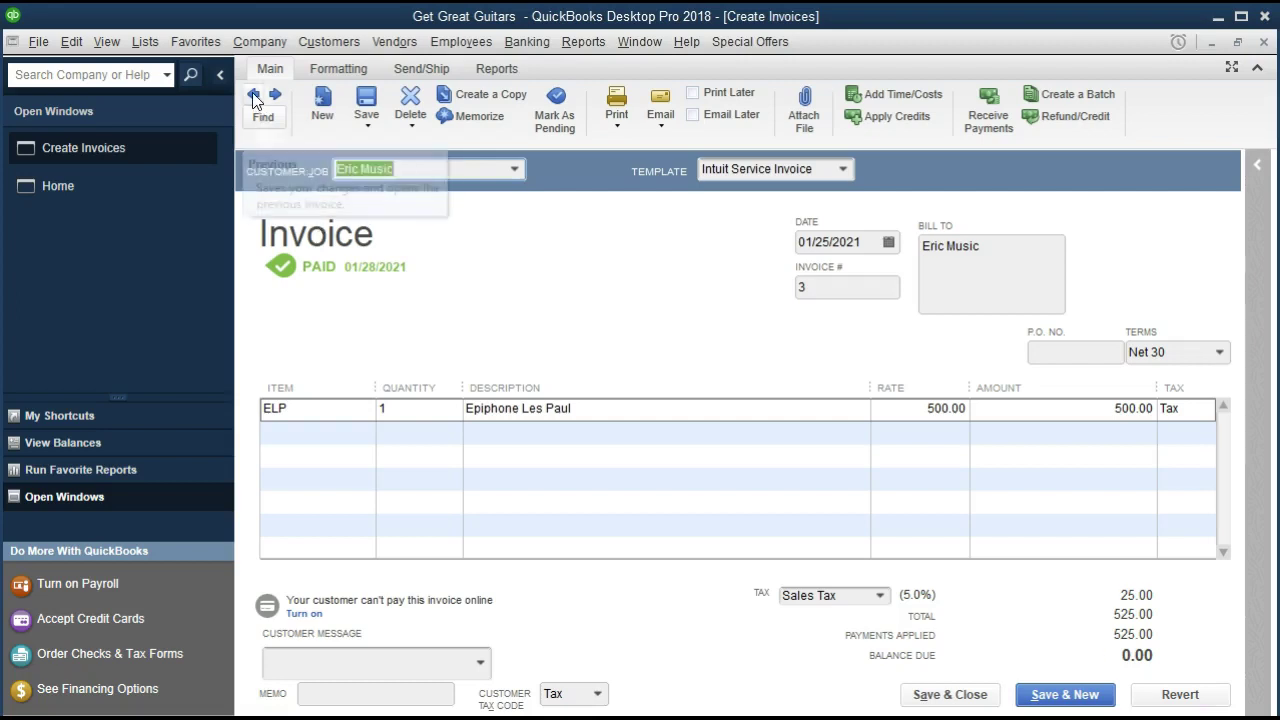
click(254, 95)
click(254, 95)
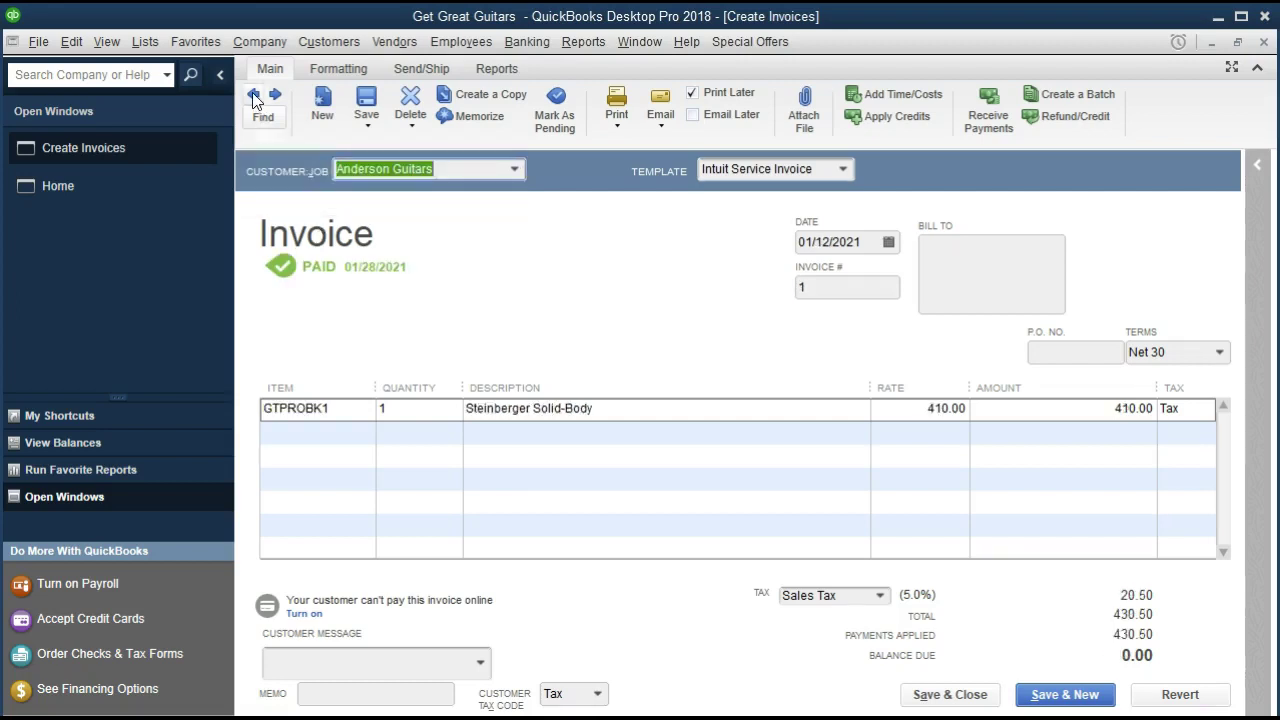
click(254, 95)
click(254, 95)
click(254, 95)
click(254, 95)
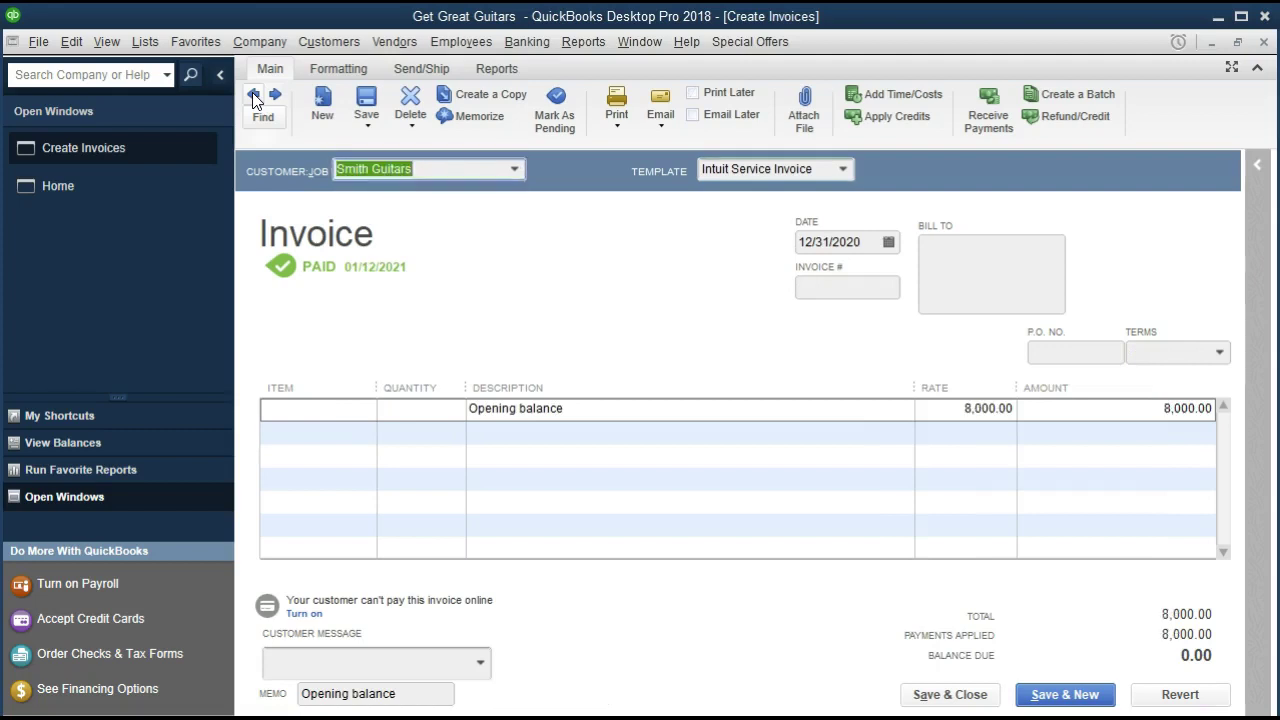
click(254, 95)
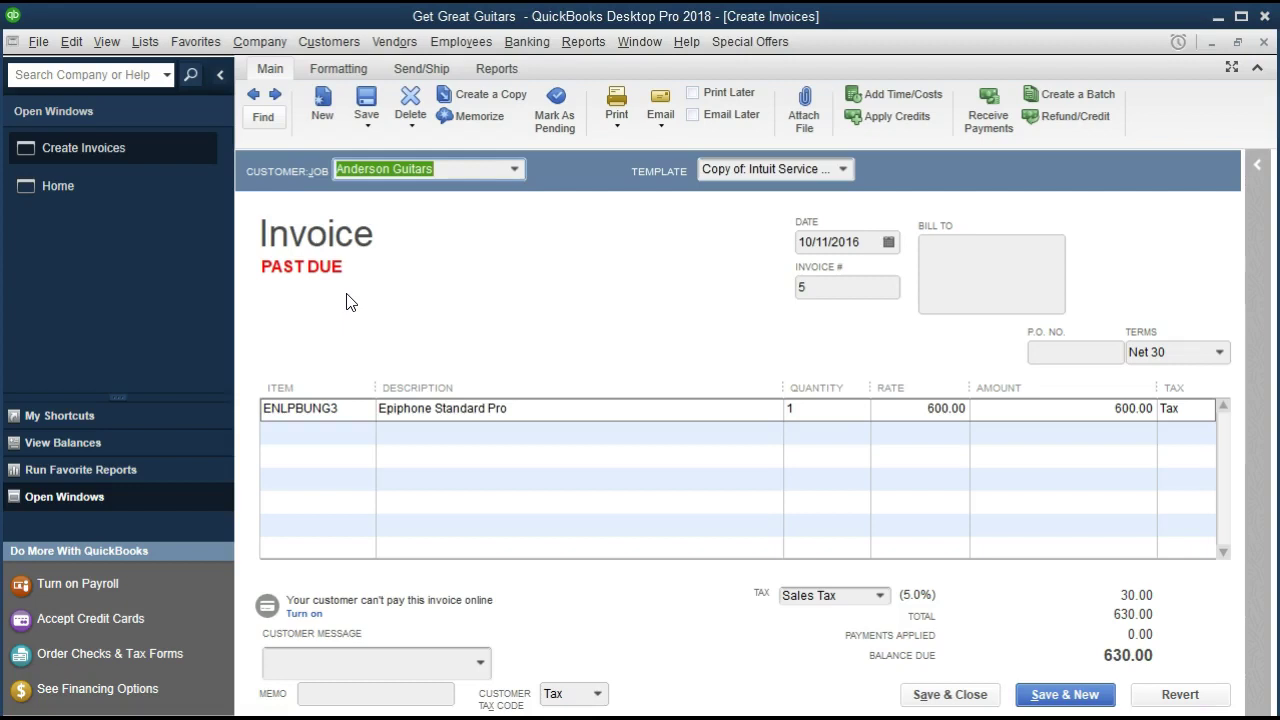
click(612, 118)
click(616, 100)
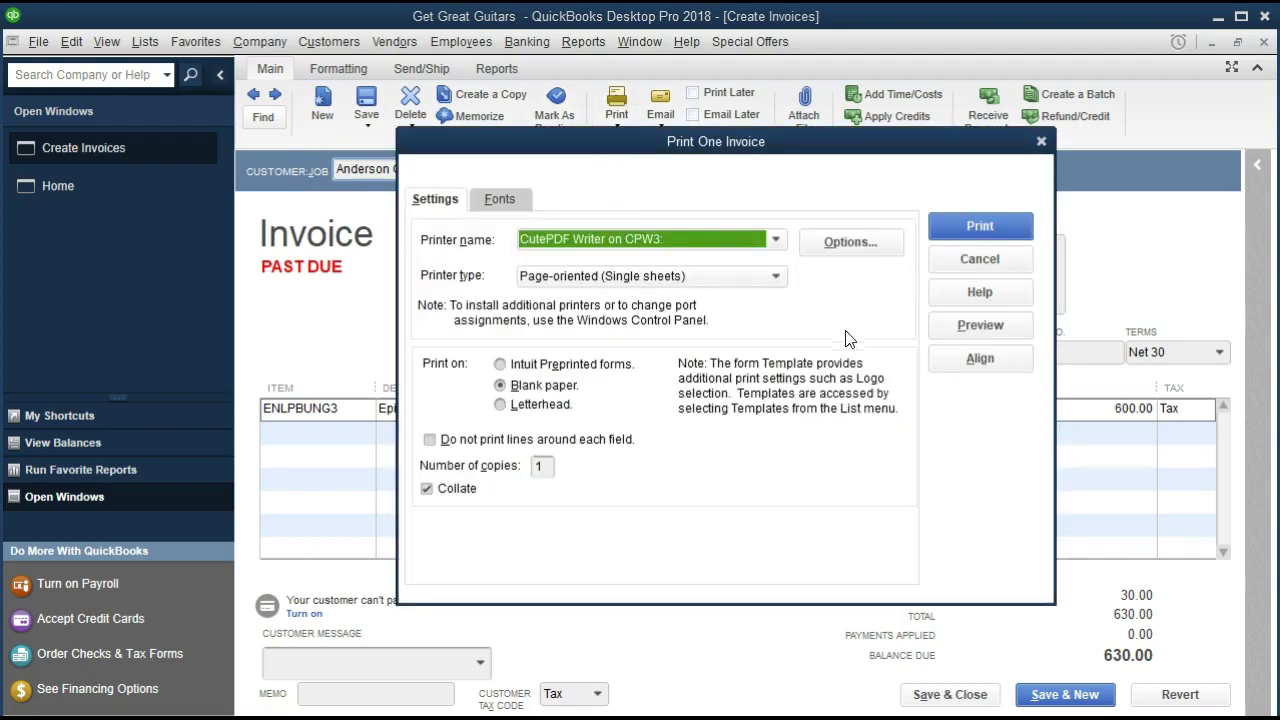
click(938, 328)
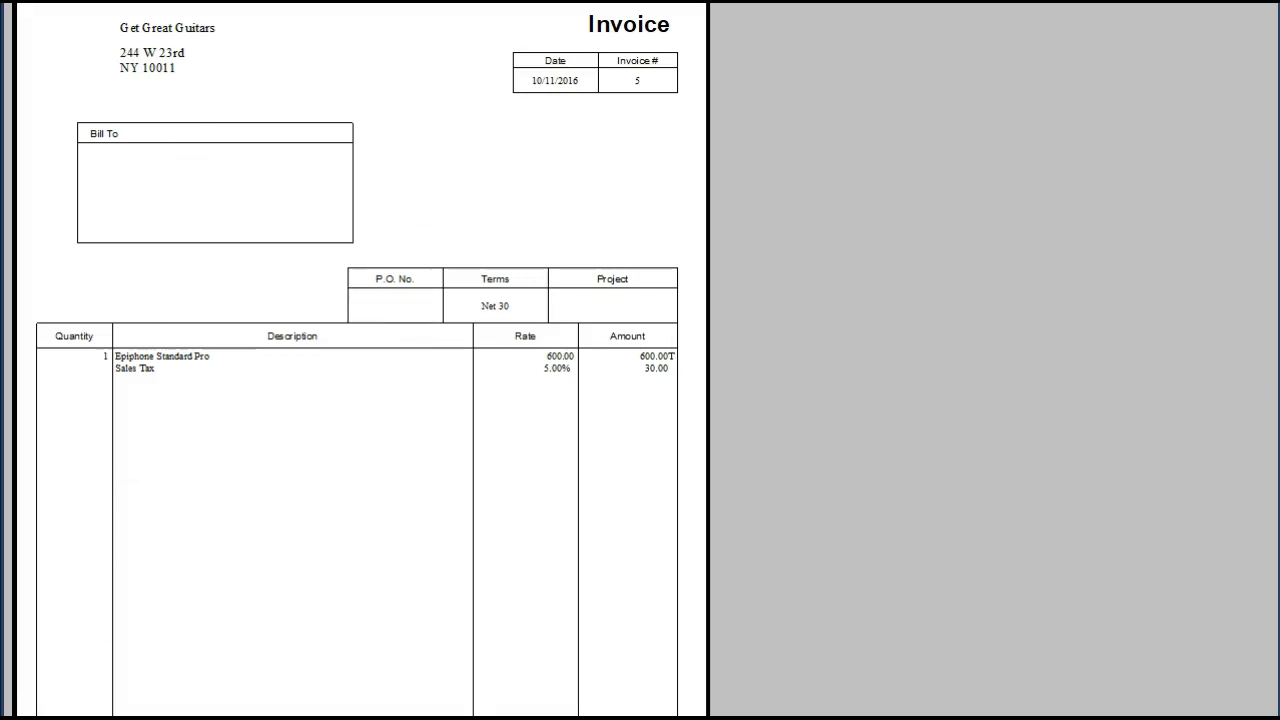
key(Escape)
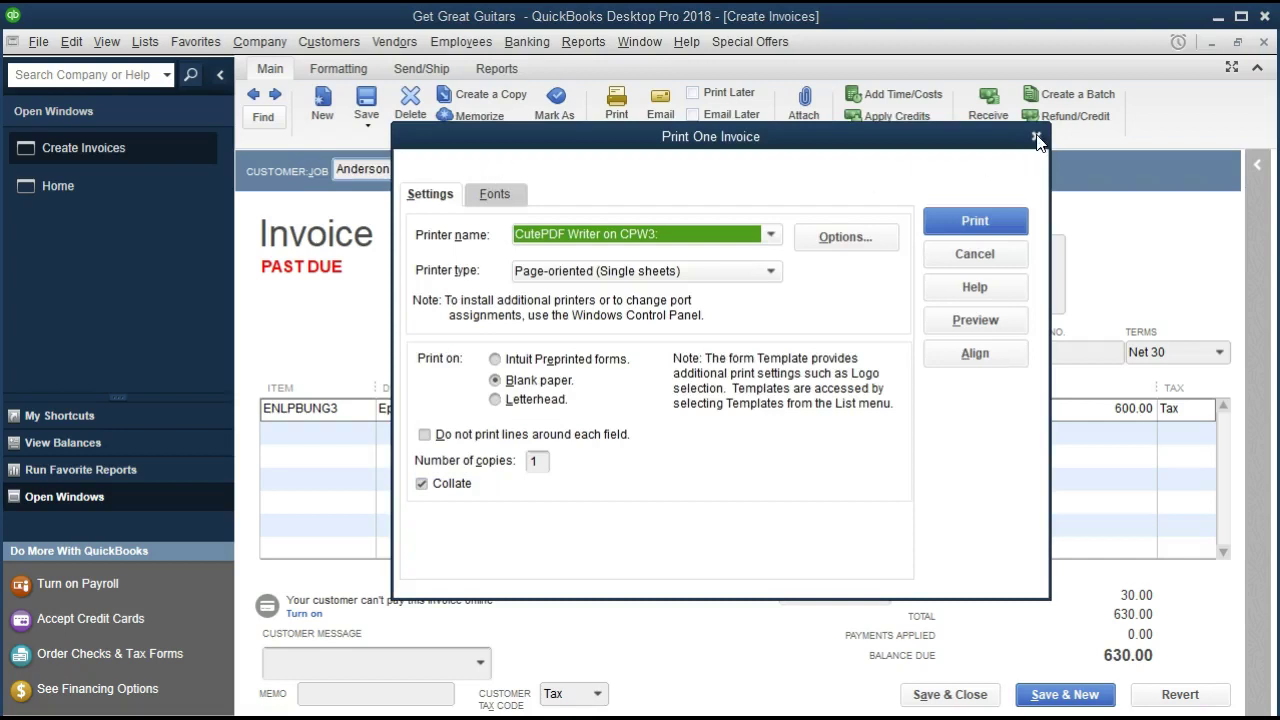
click(1036, 136)
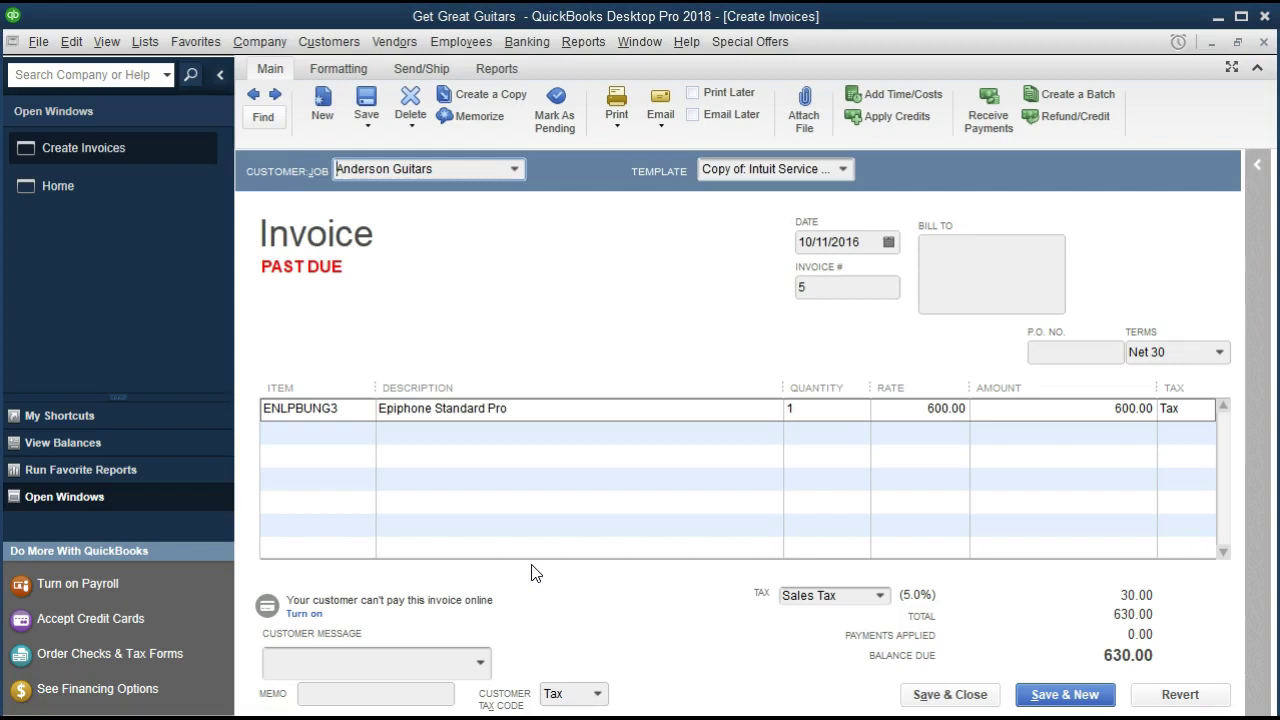
Open Basic Customization for the 'Copy of: Intuit Service Invoice' template from the Formatting options.
click(340, 69)
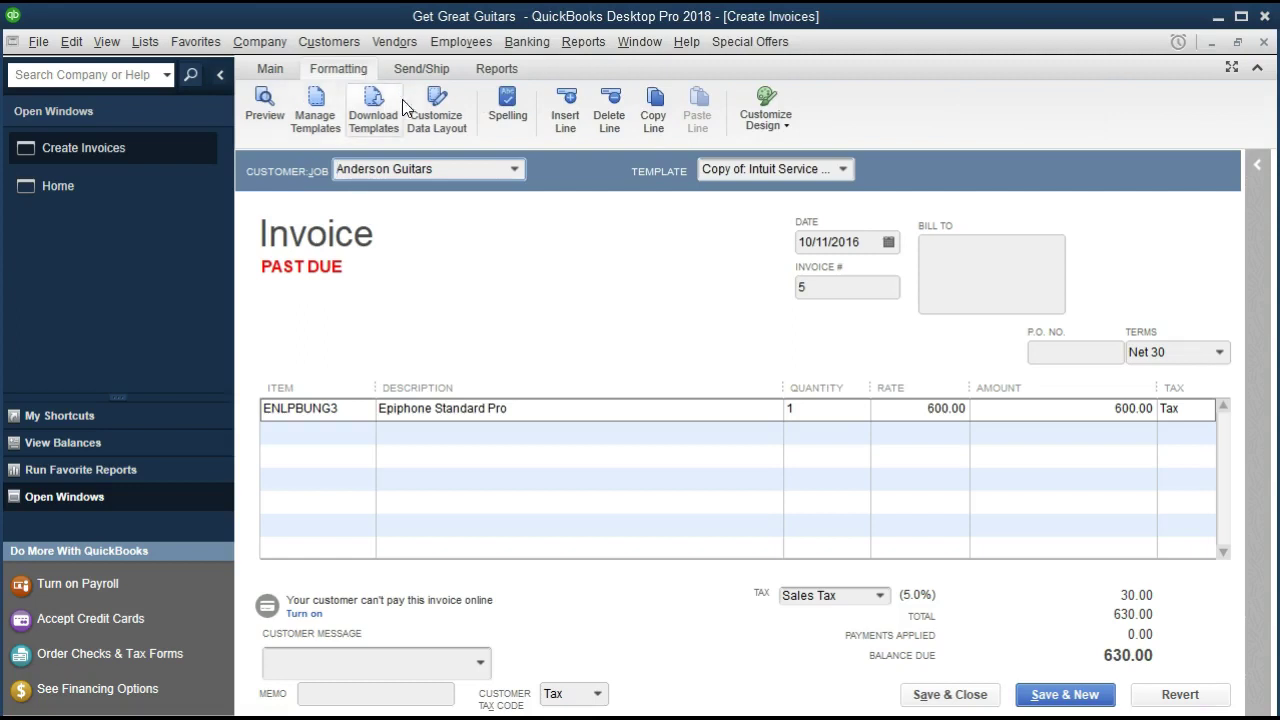
click(461, 119)
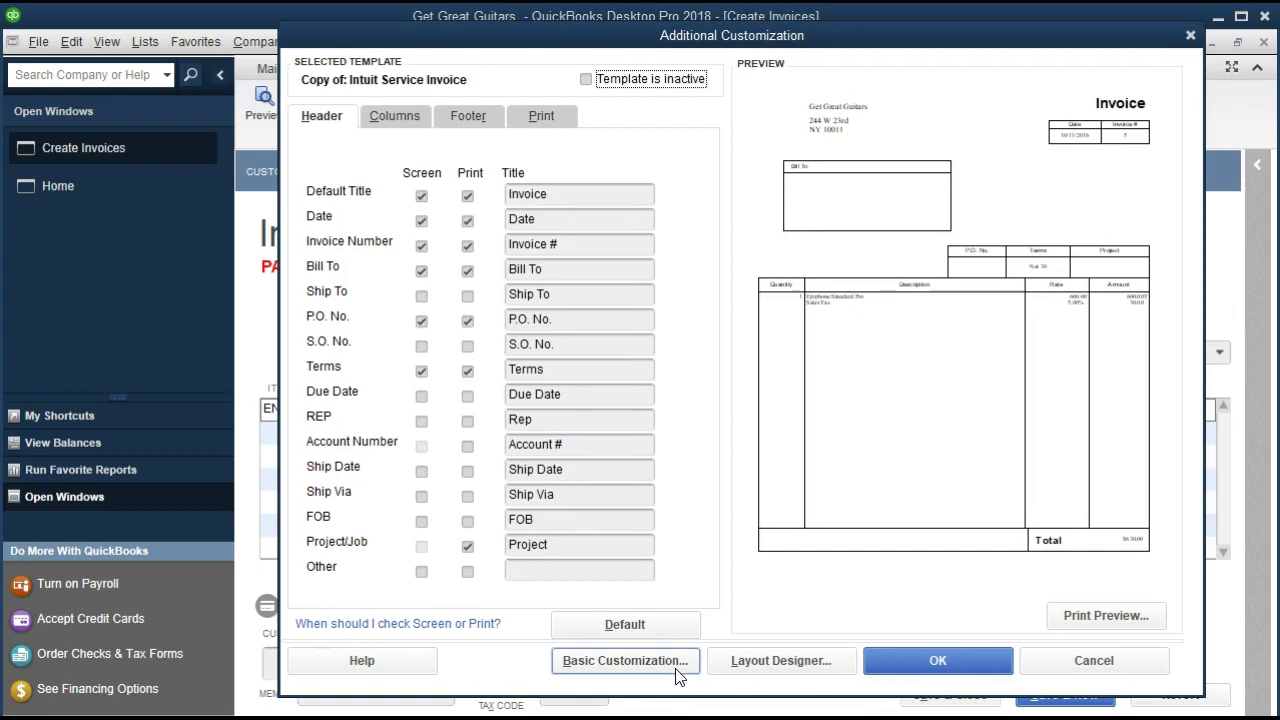
click(676, 668)
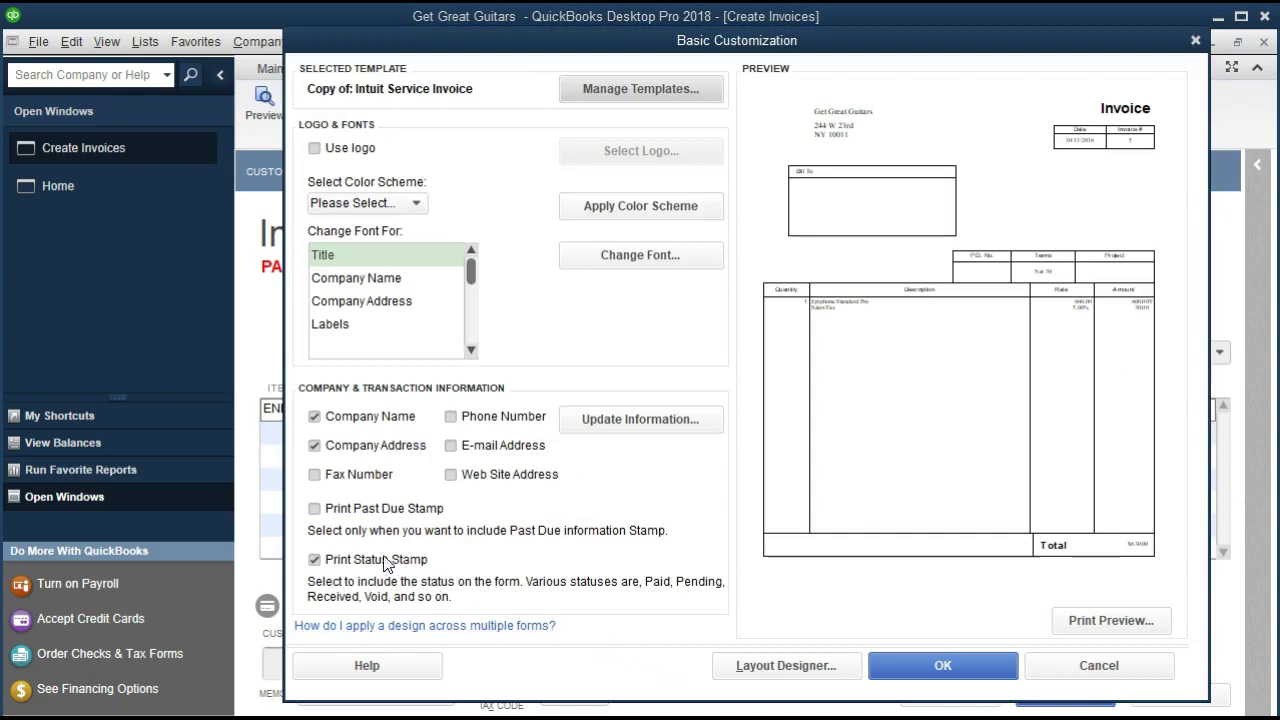
Enable Print Past Due Stamp on the copied template and save the customization.
click(315, 510)
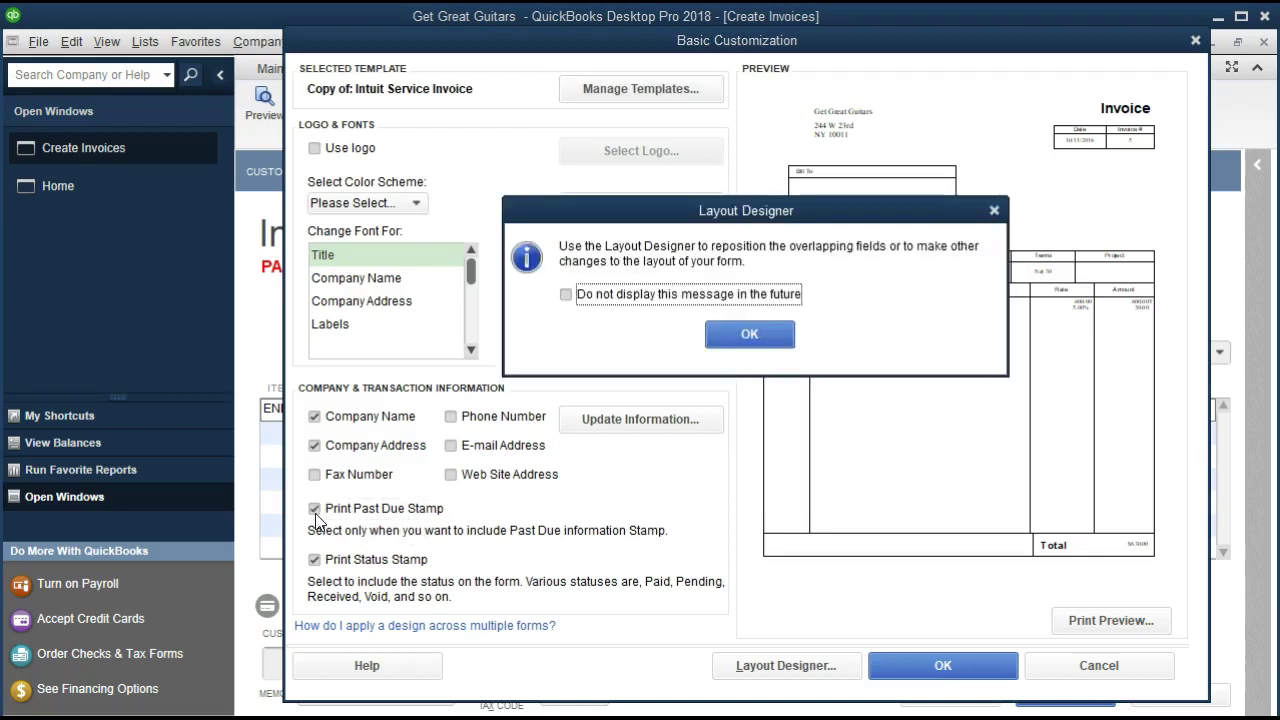
click(738, 338)
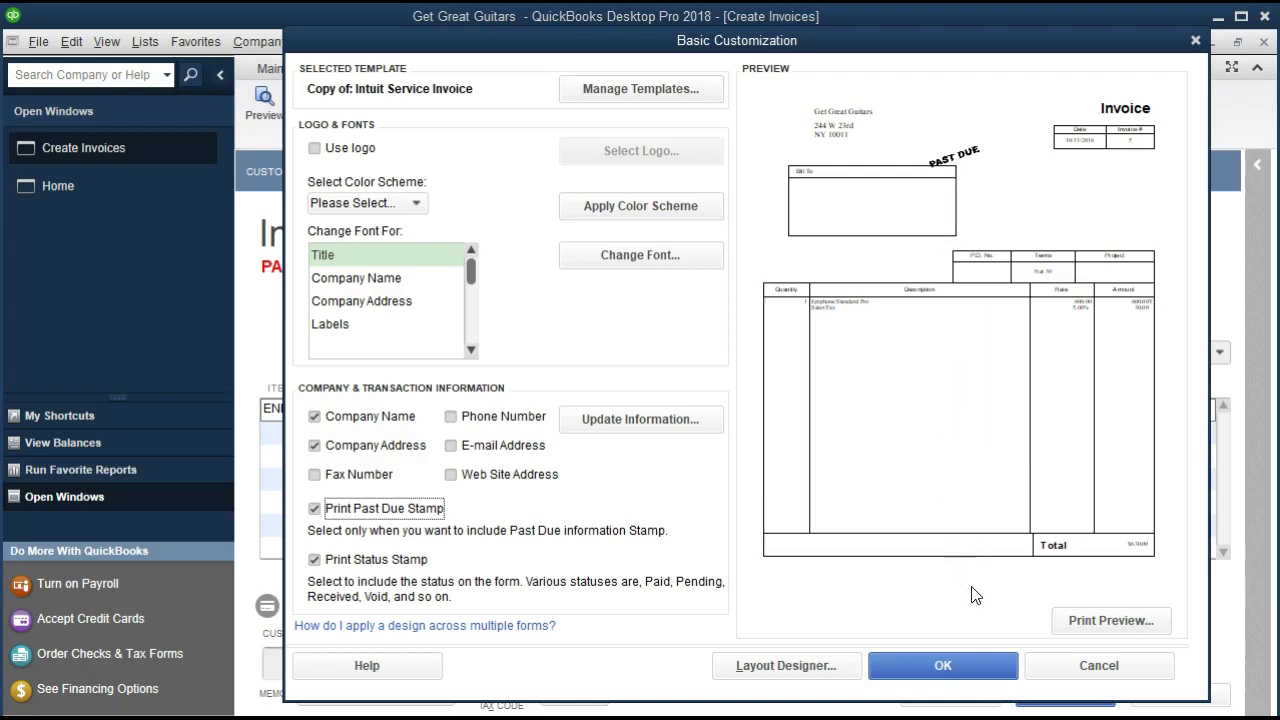
click(943, 666)
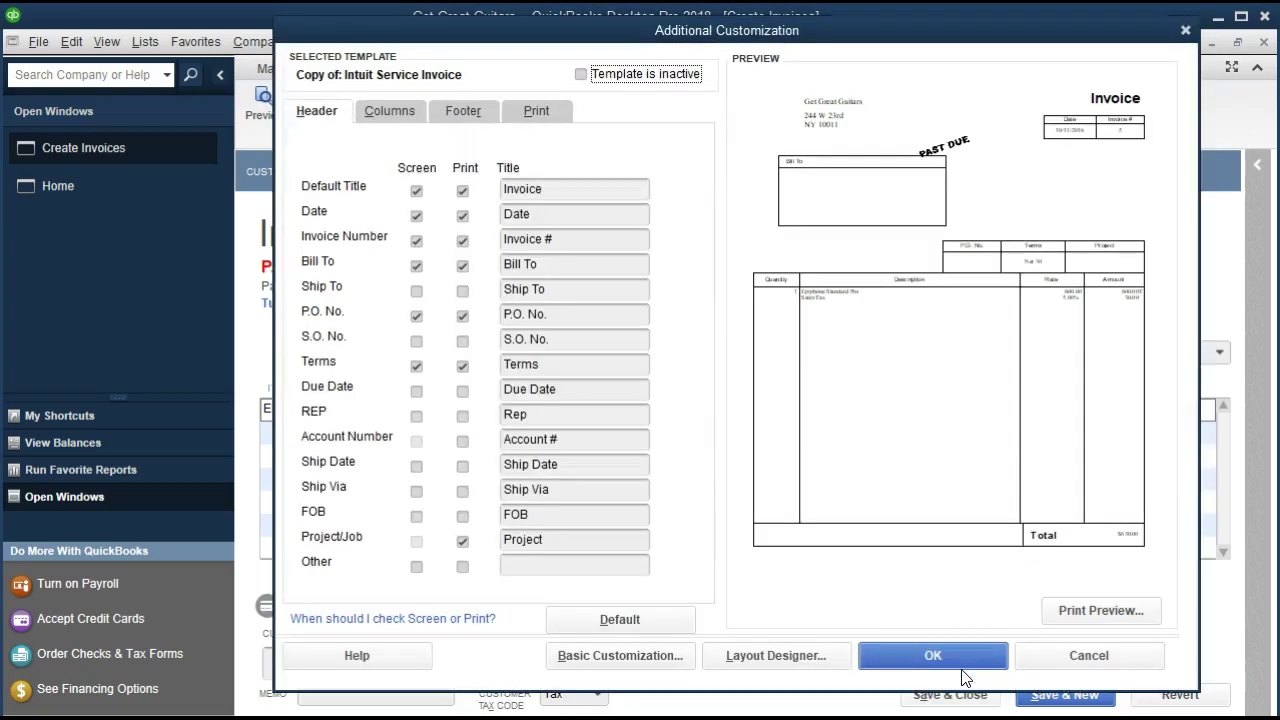
Apply the stamped template to invoice 5 and preview its printout showing PAST DUE.
click(955, 668)
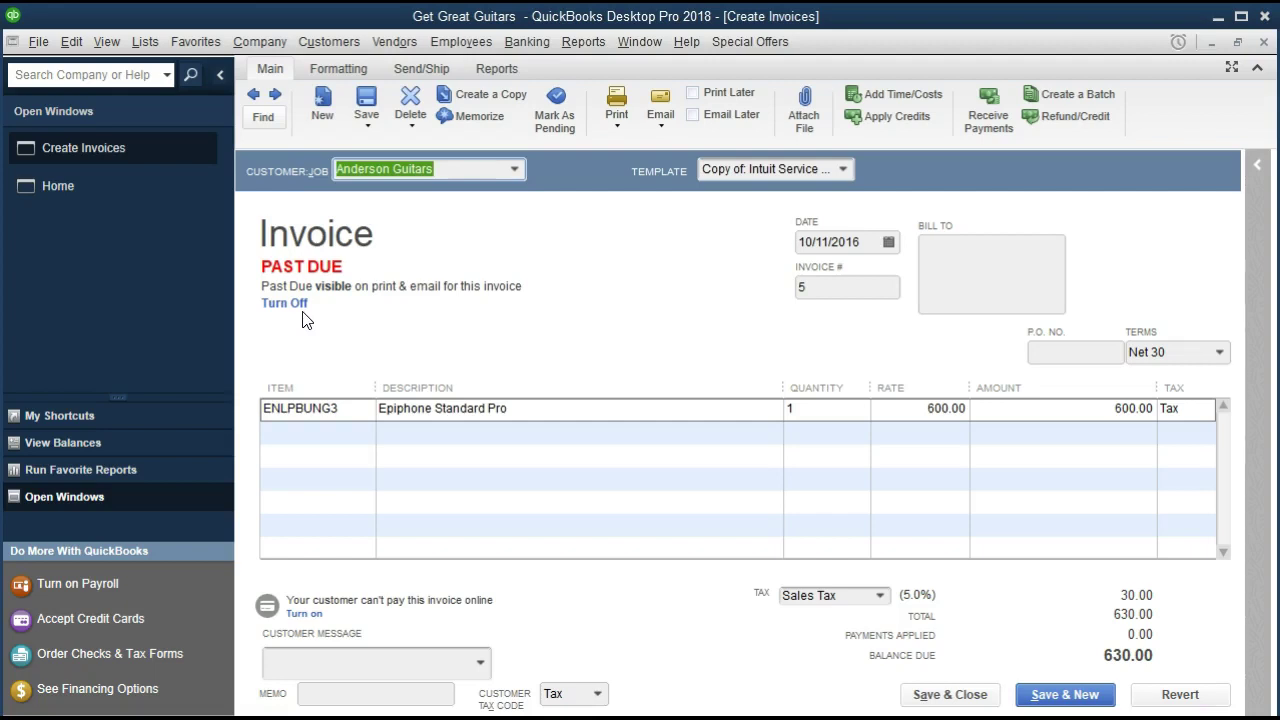
click(620, 97)
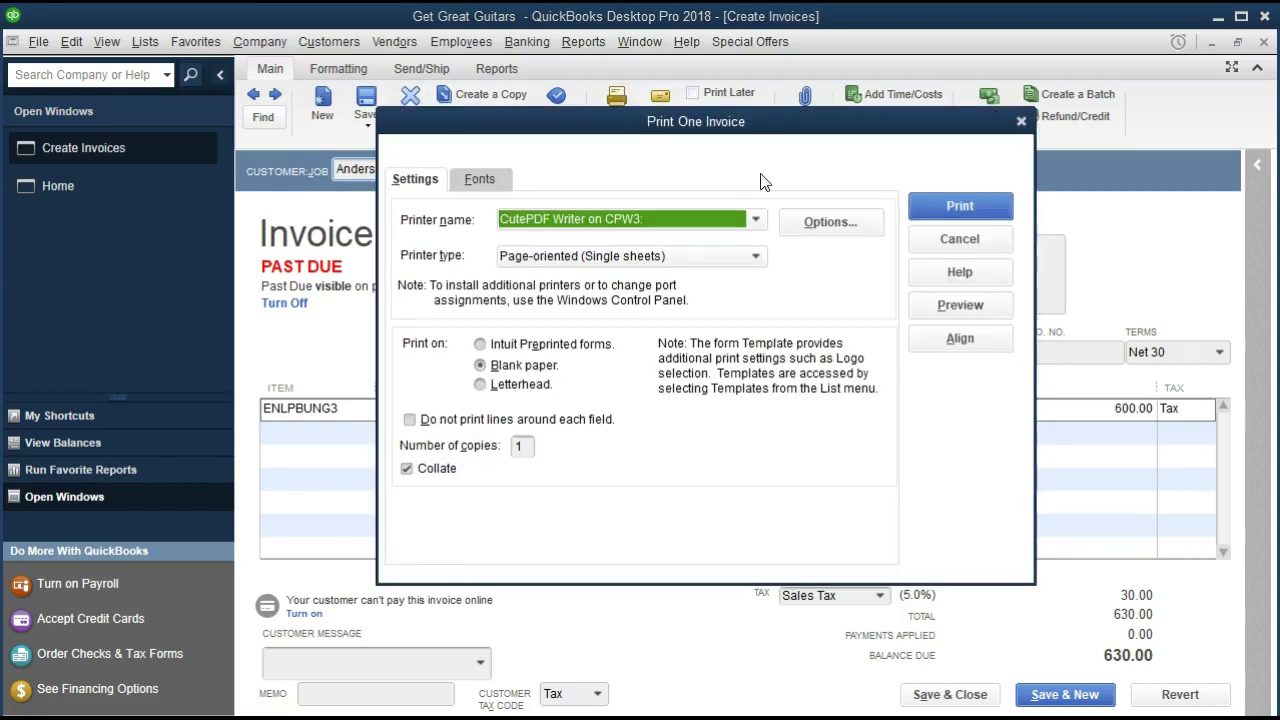
click(958, 305)
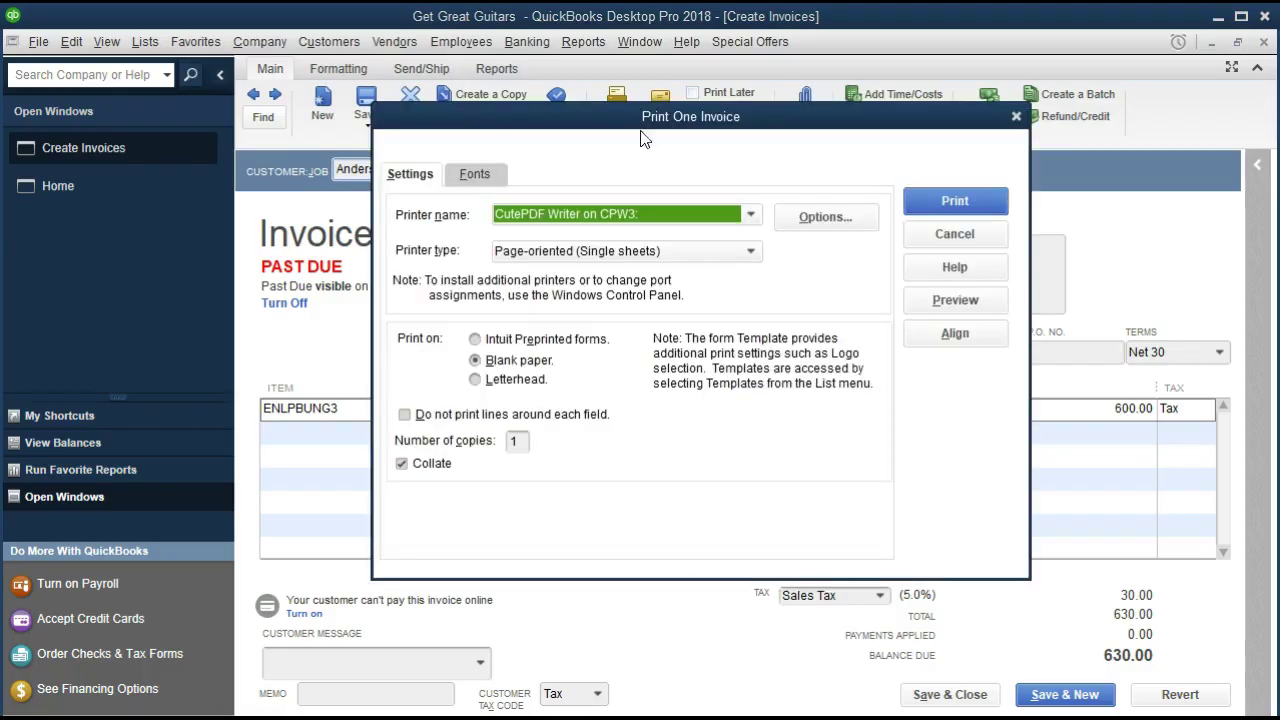
click(1016, 121)
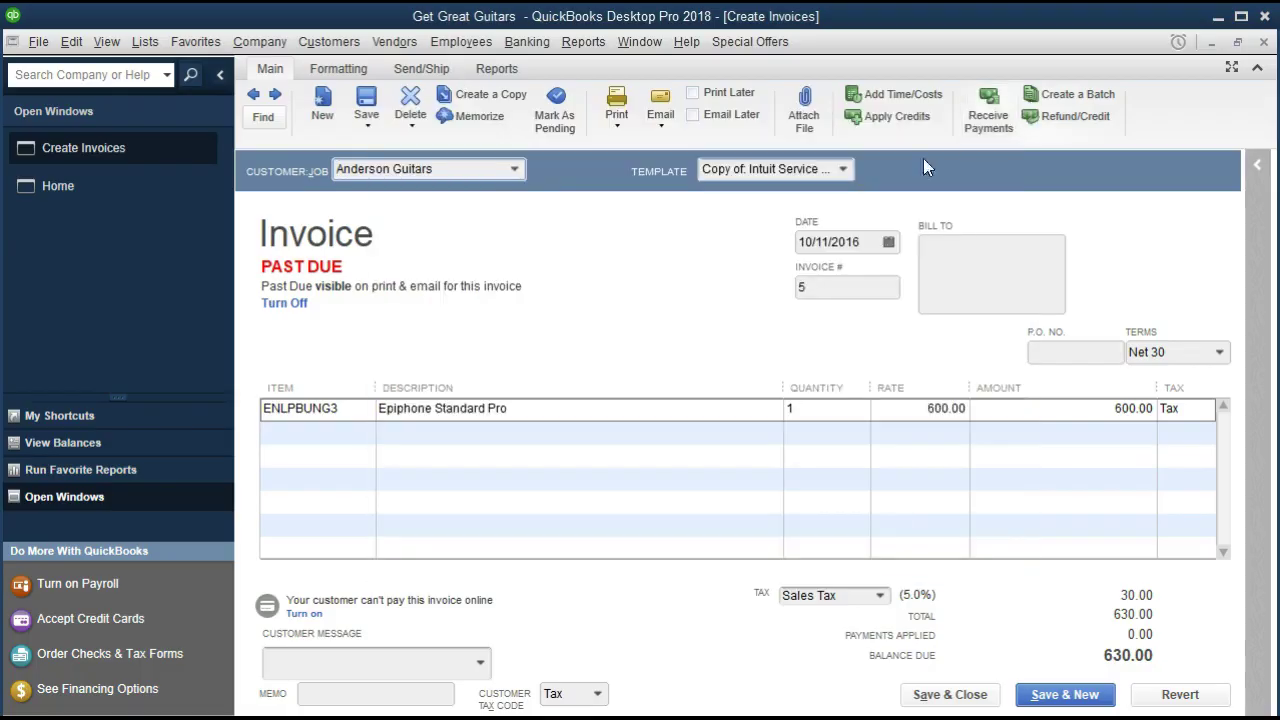
Turn off the Past Due stamp on invoice 5 and confirm the print preview shows no stamp.
click(297, 309)
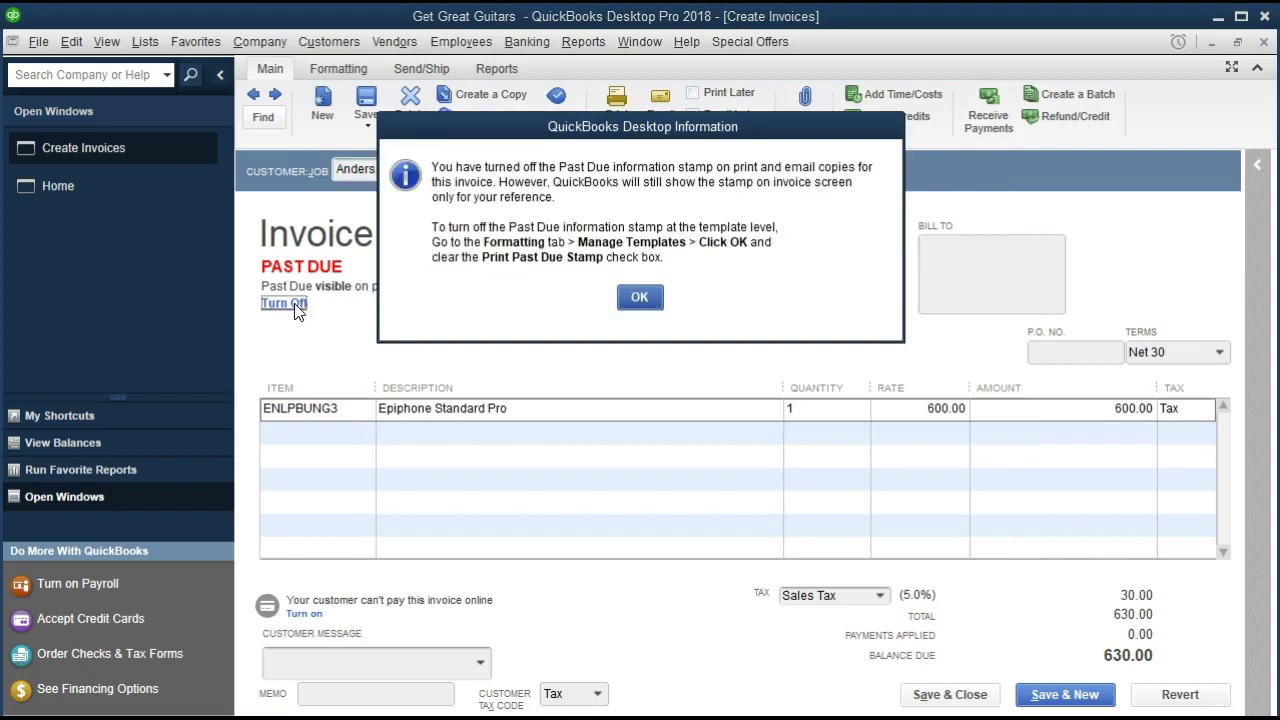
click(646, 306)
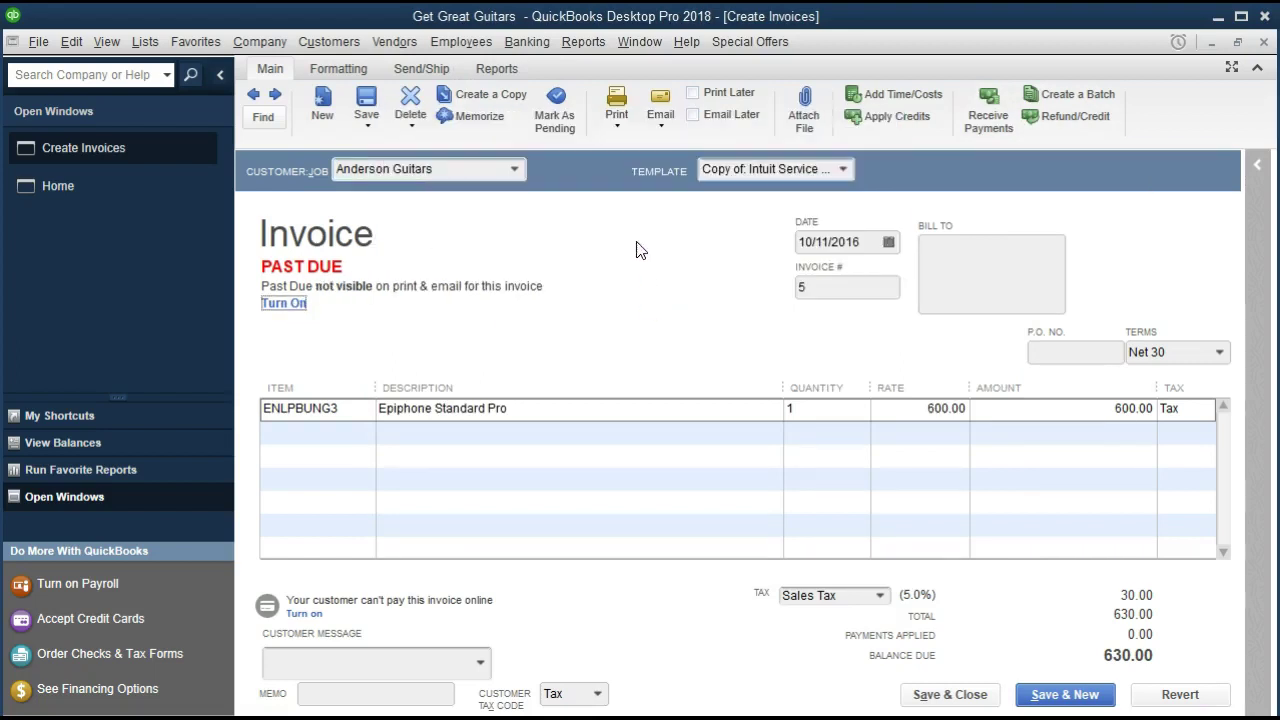
click(616, 94)
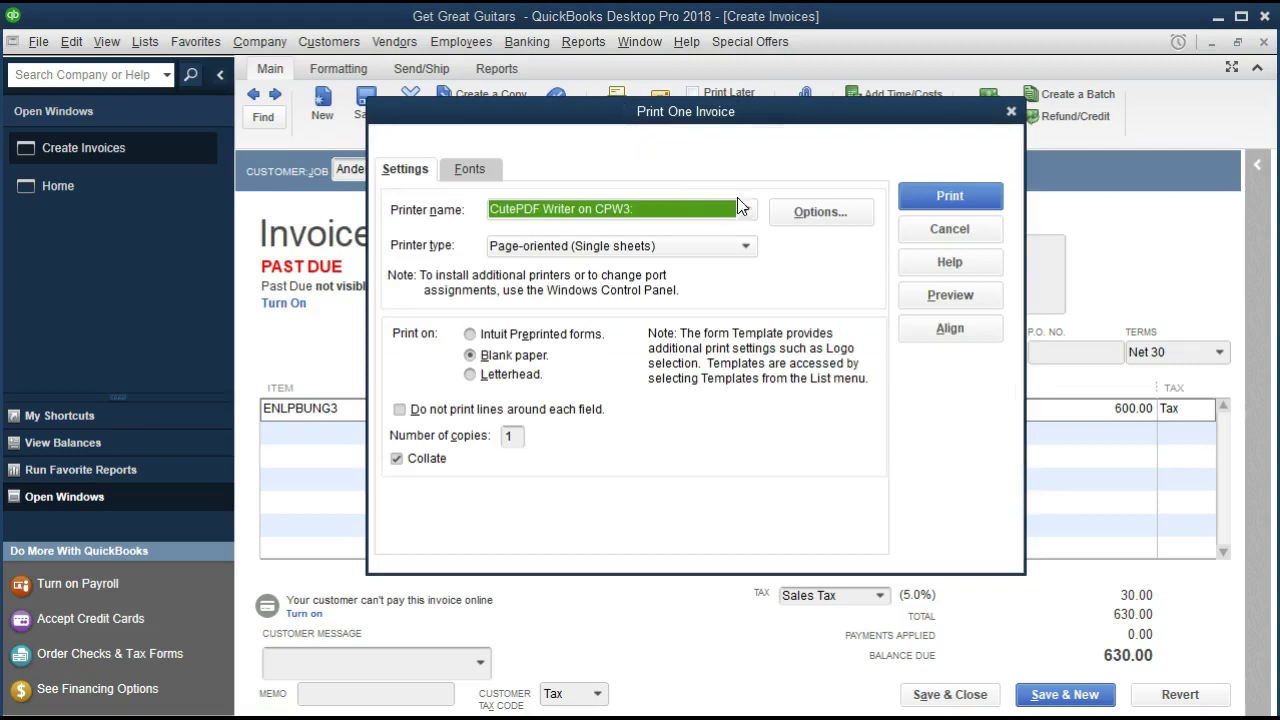
click(906, 297)
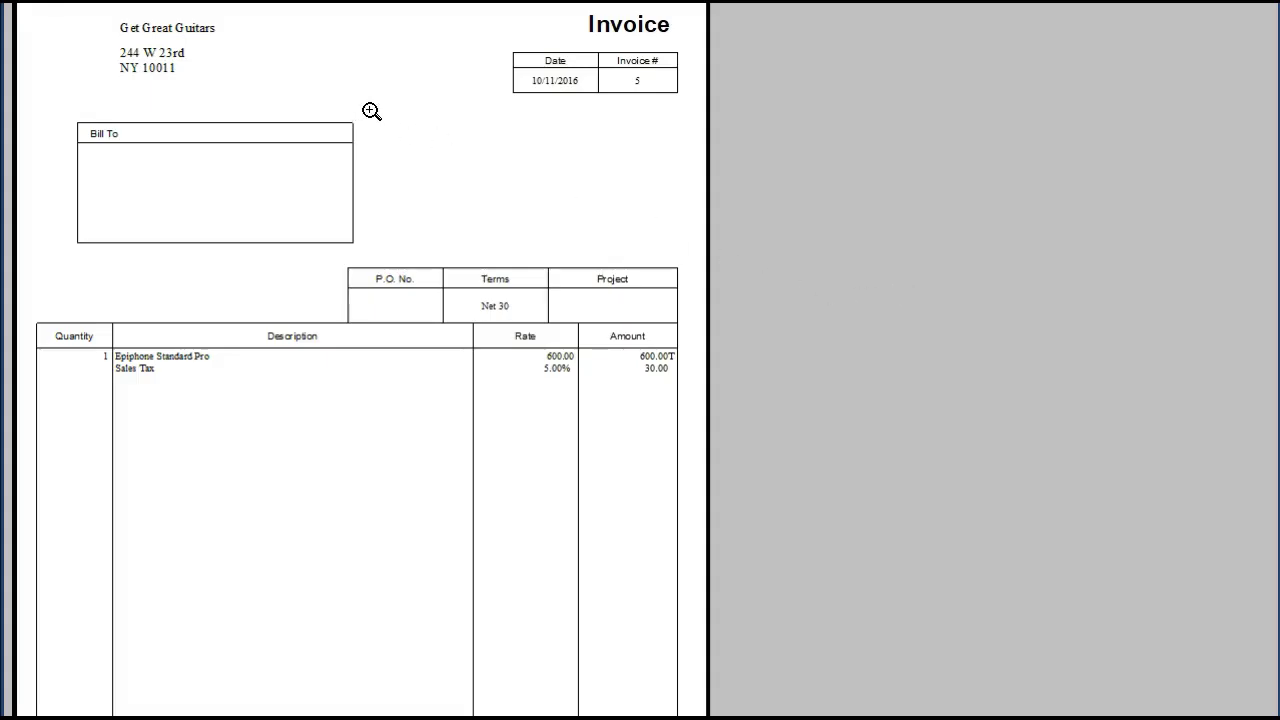
key(Escape)
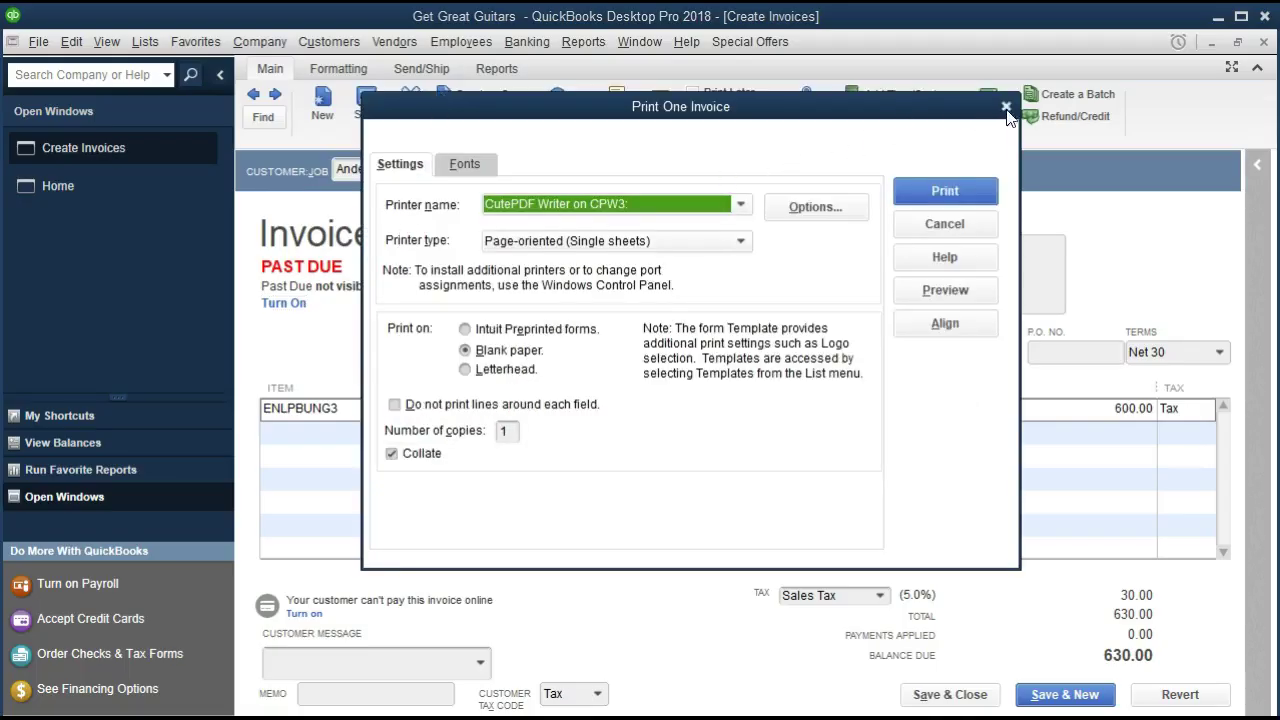
click(1006, 107)
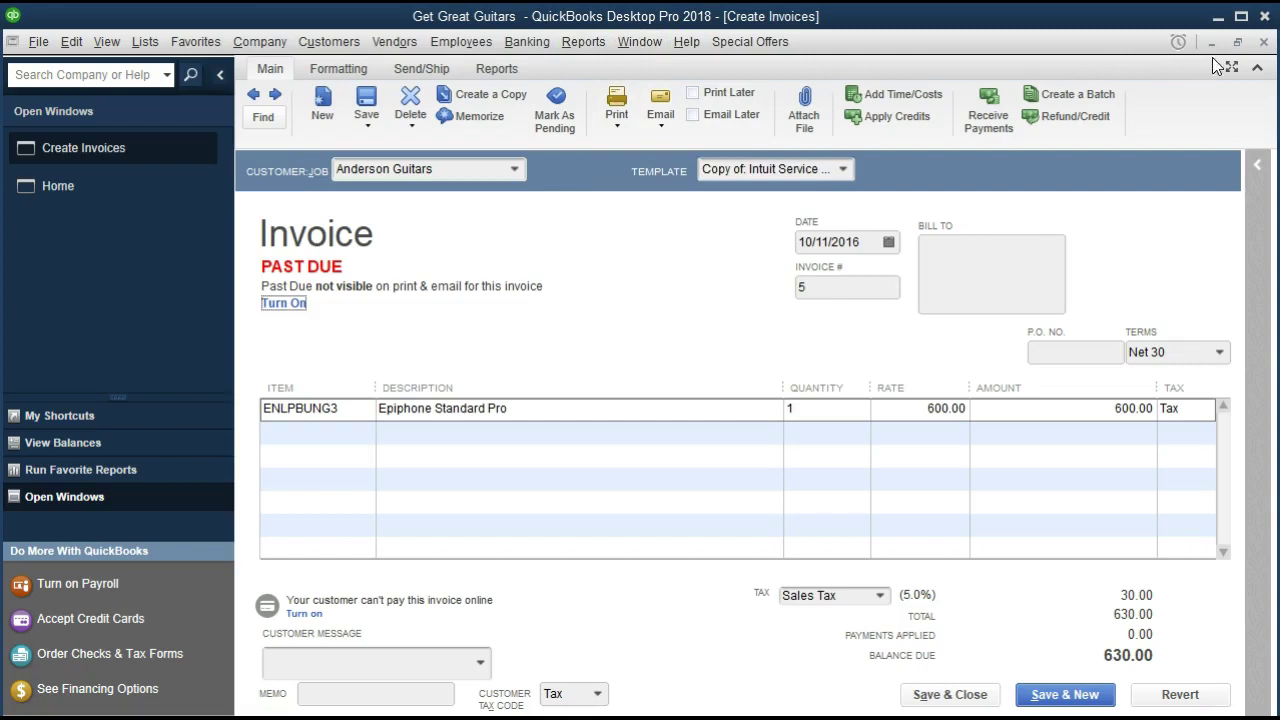
Close the invoice and run the Customer Balance Detail report.
click(1263, 43)
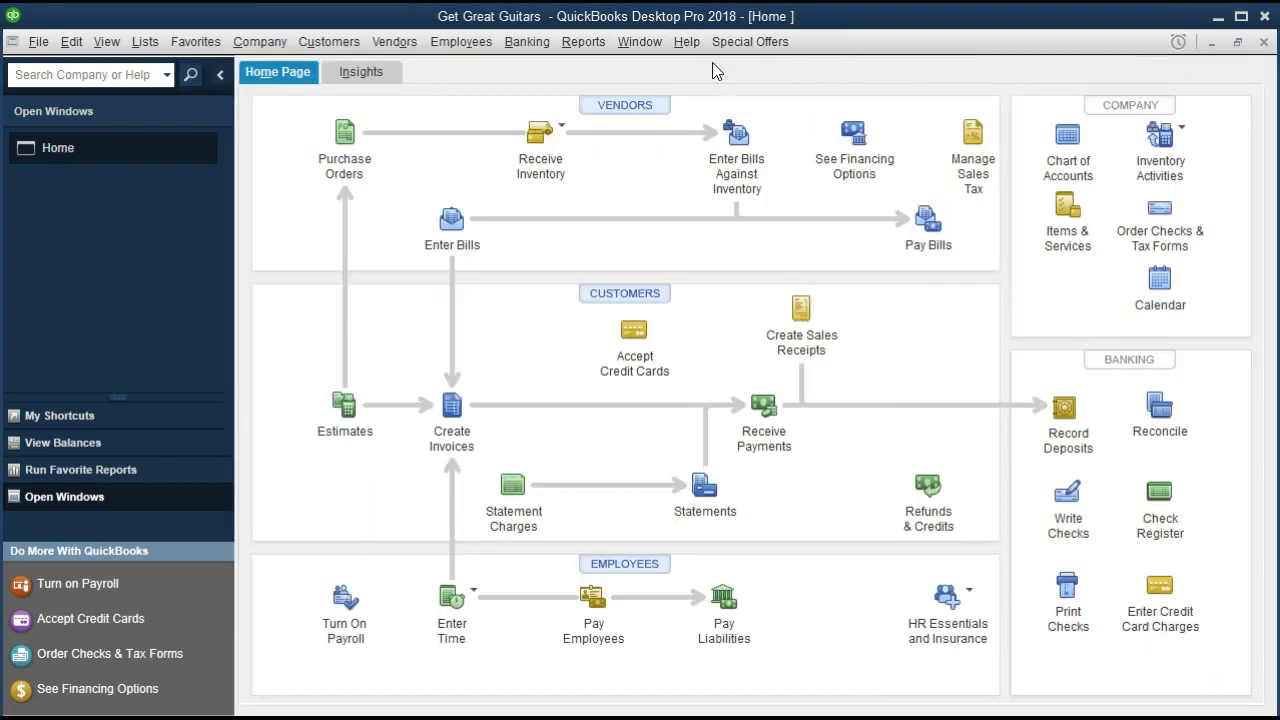
click(597, 46)
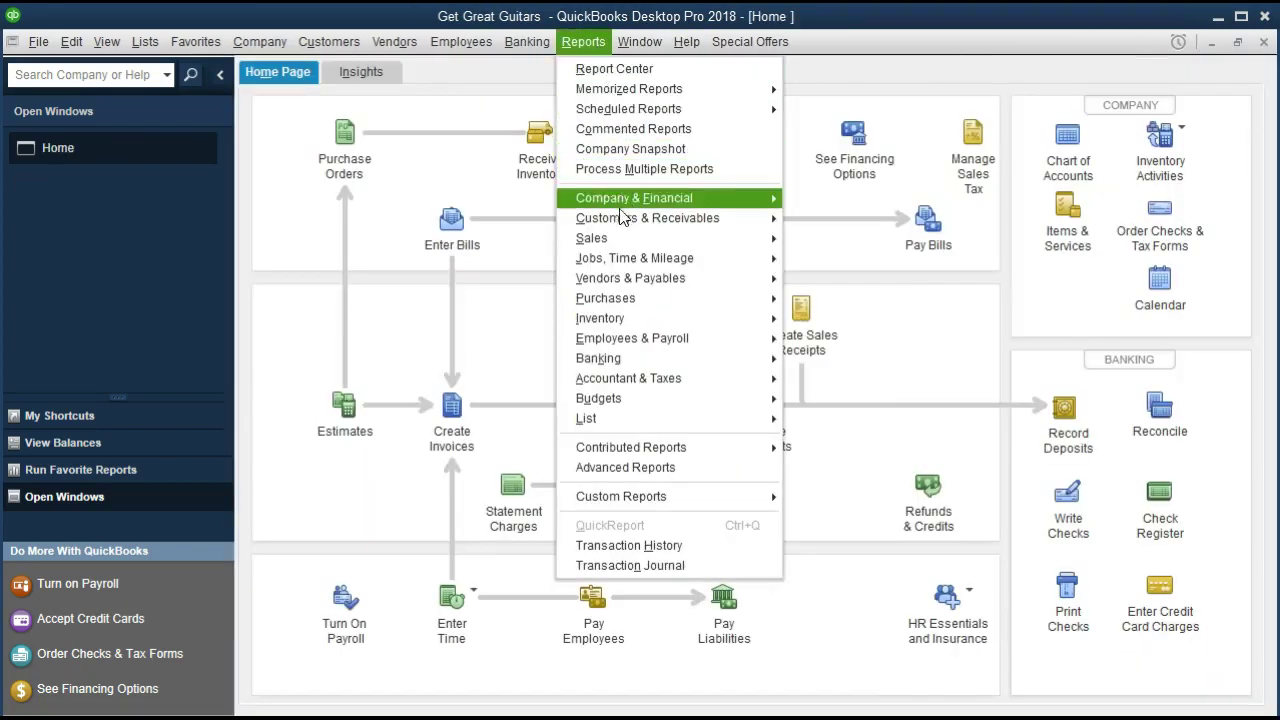
mouse_move(647, 229)
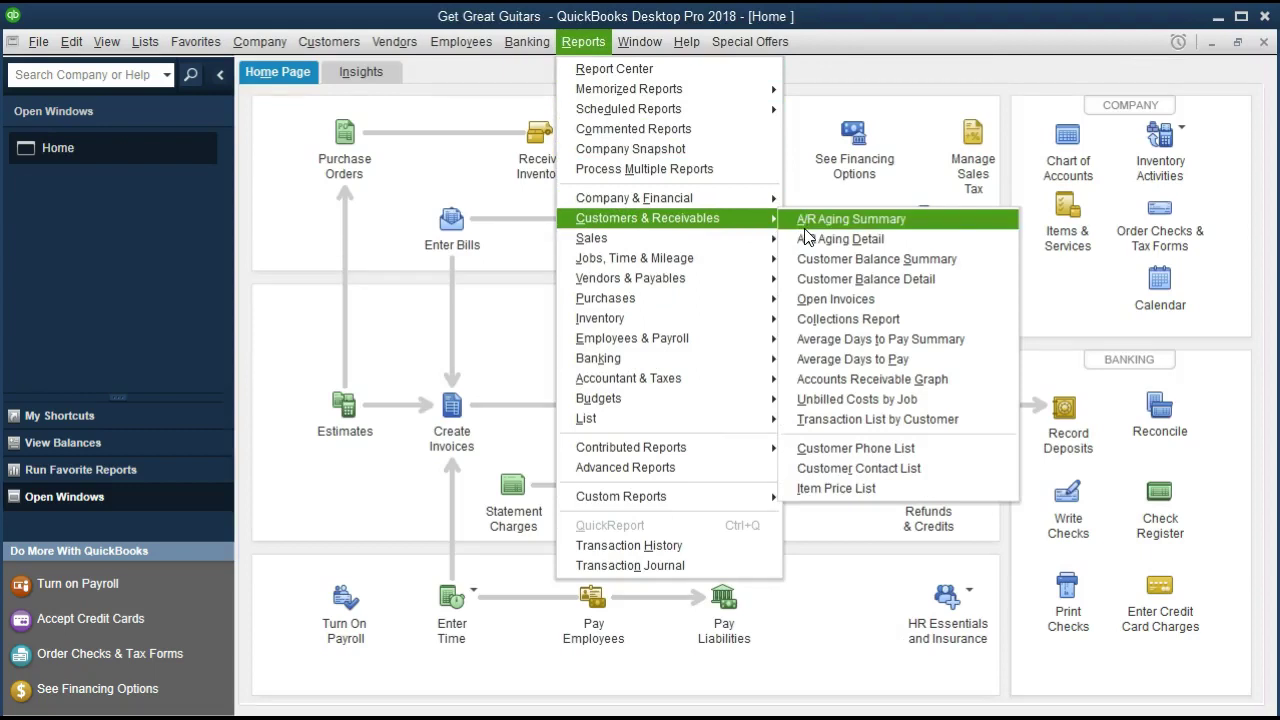
click(927, 279)
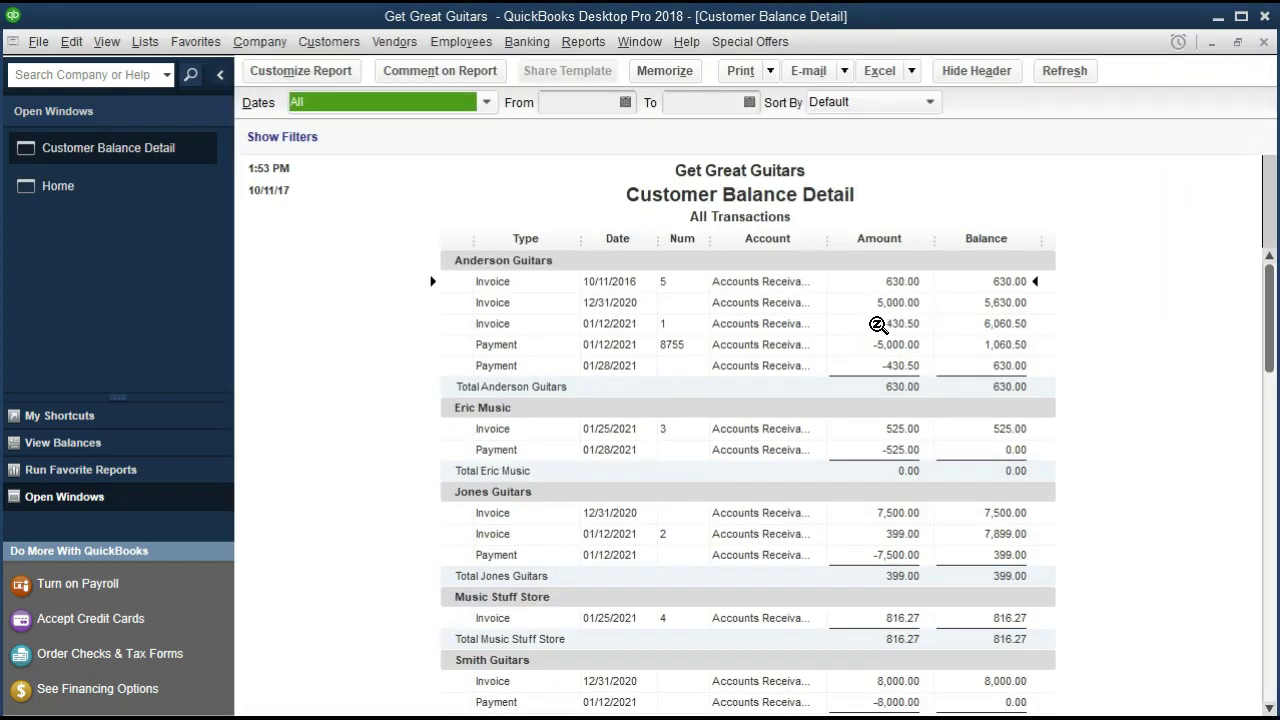
Review Anderson Guitars' transactions and reopen the 10/11/2016 invoice 5 from the report.
click(880, 305)
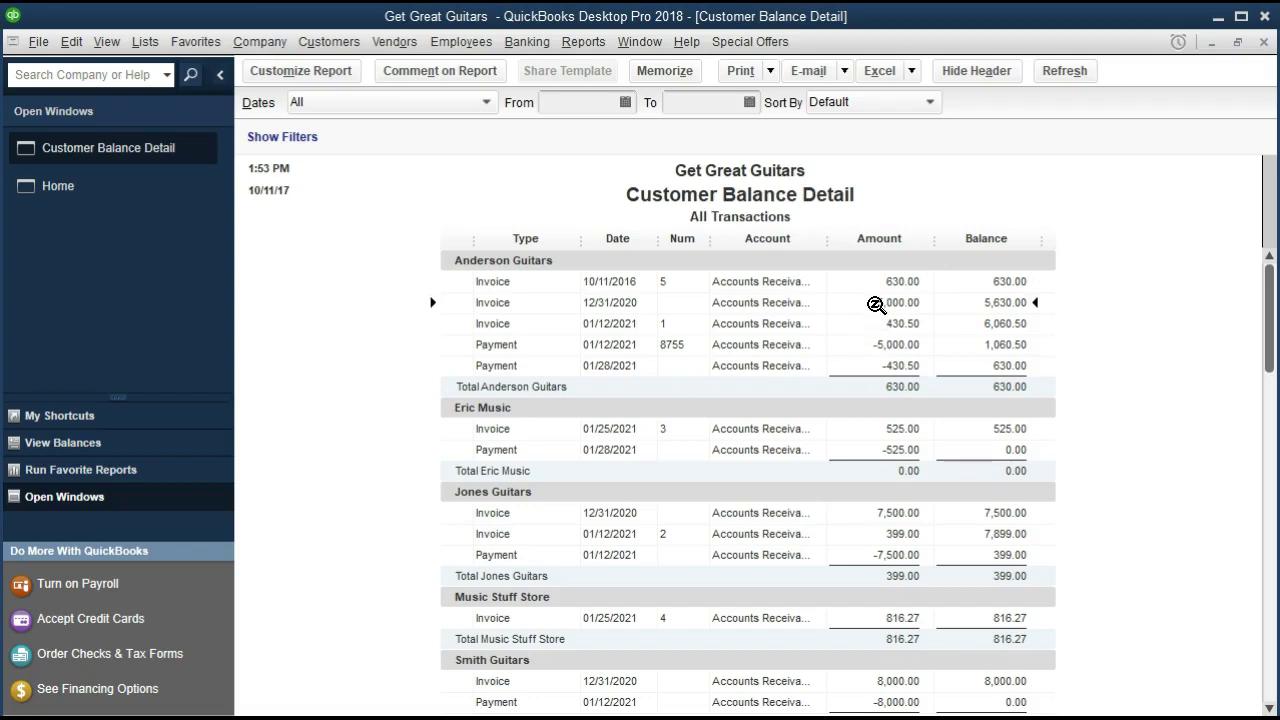
click(880, 344)
click(880, 323)
click(878, 365)
click(906, 281)
double_click(892, 282)
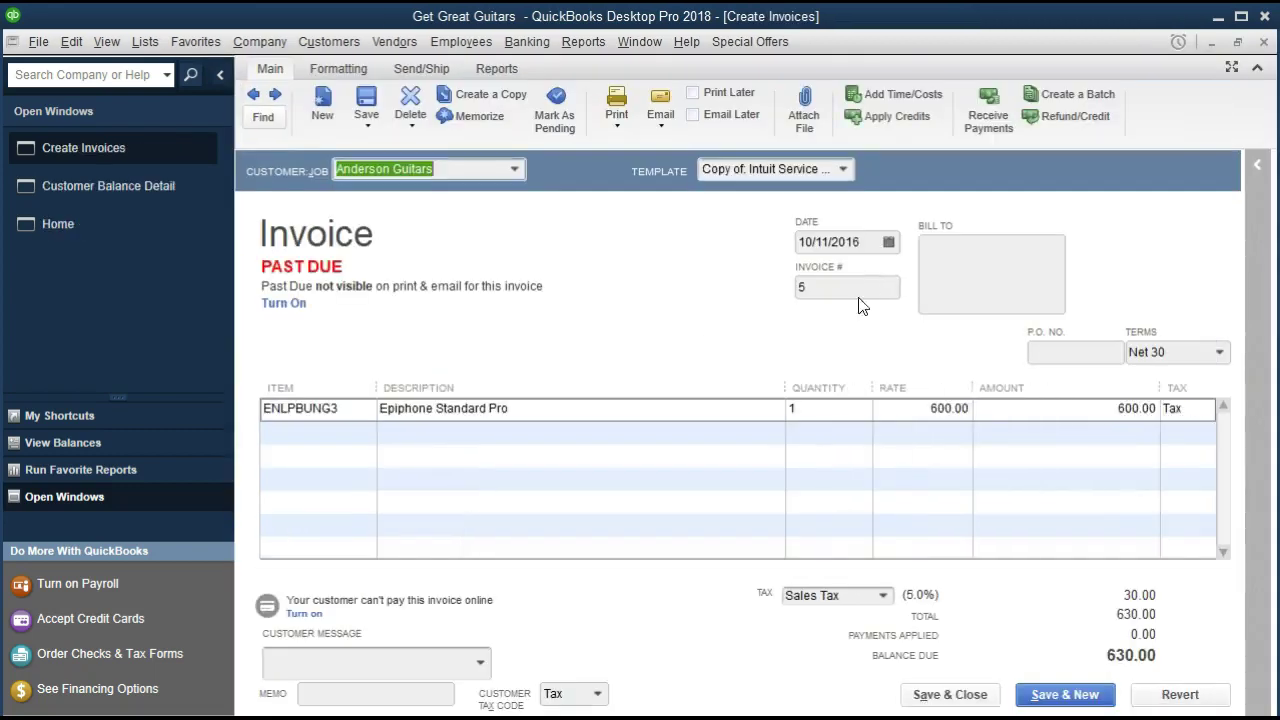